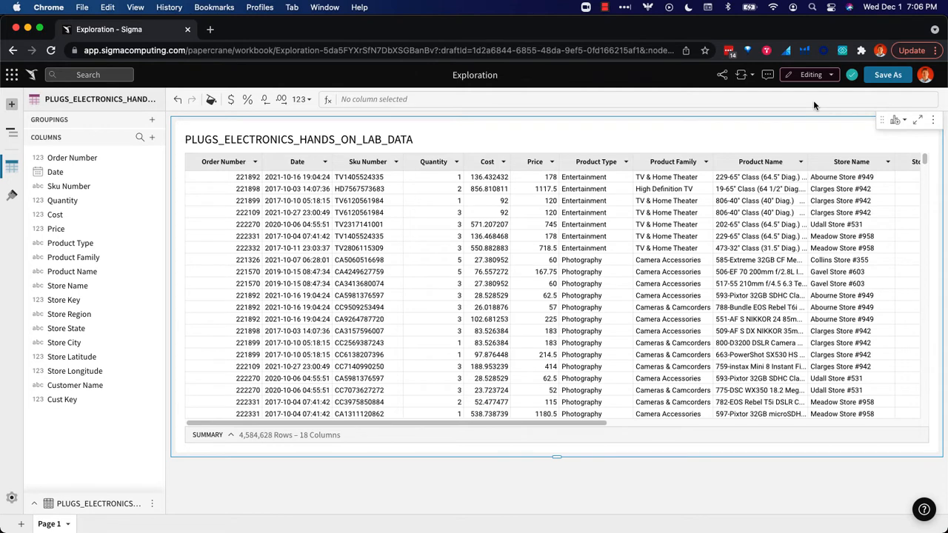
Create a child table from PLUGS_ELECTRONICS_HANDS_ON_LAB_DATA and title it "2020 customer sales".
{"action": "left_click", "coordinate": [899, 123]}
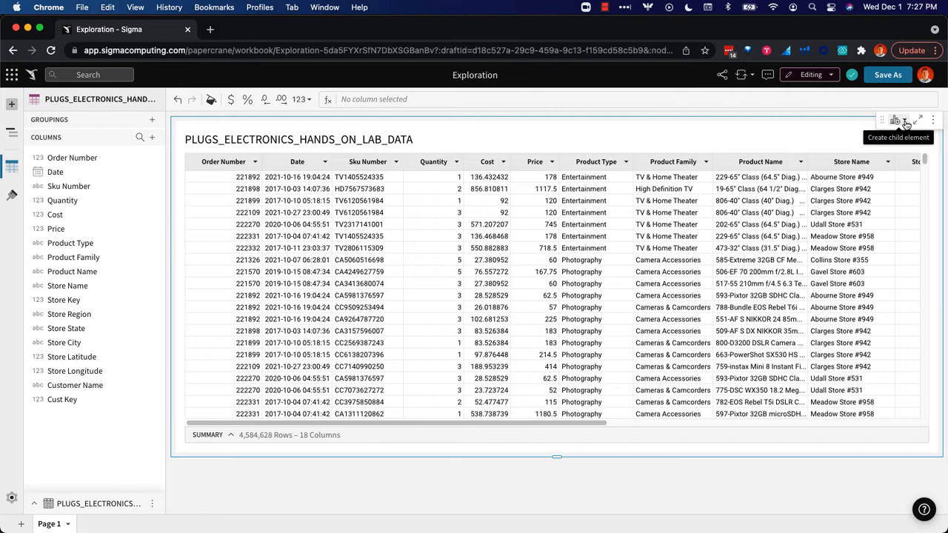
{"action": "left_click", "coordinate": [905, 123]}
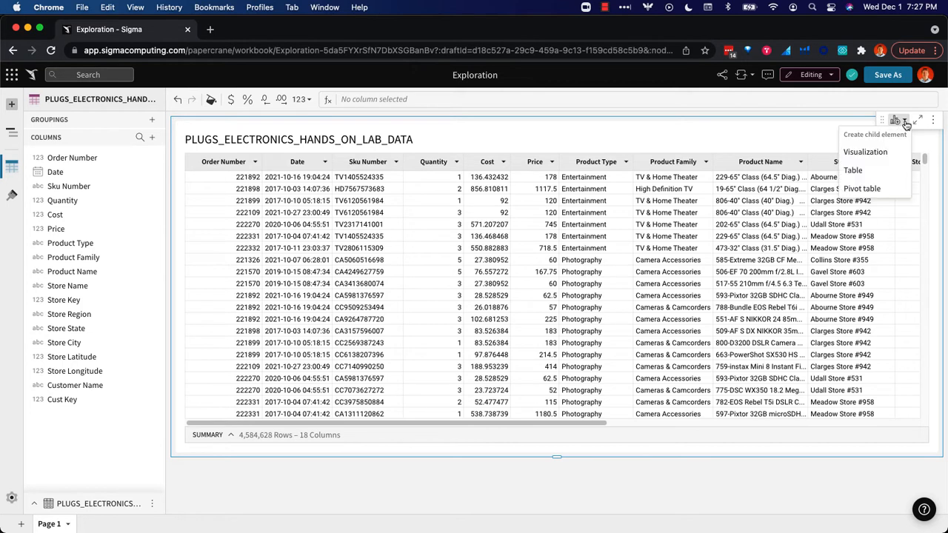
{"action": "left_click", "coordinate": [872, 173]}
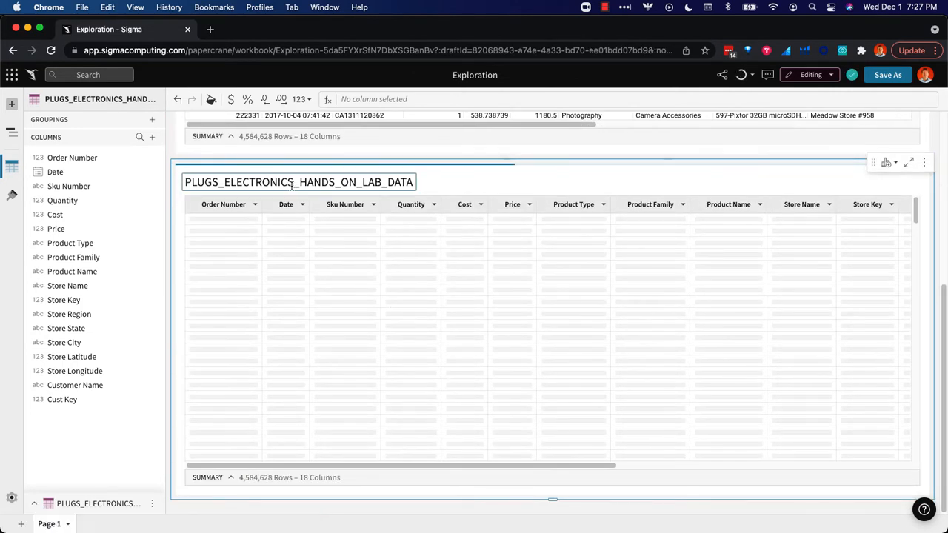
{"action": "double_click", "coordinate": [299, 182]}
{"action": "type", "text": "2020"}
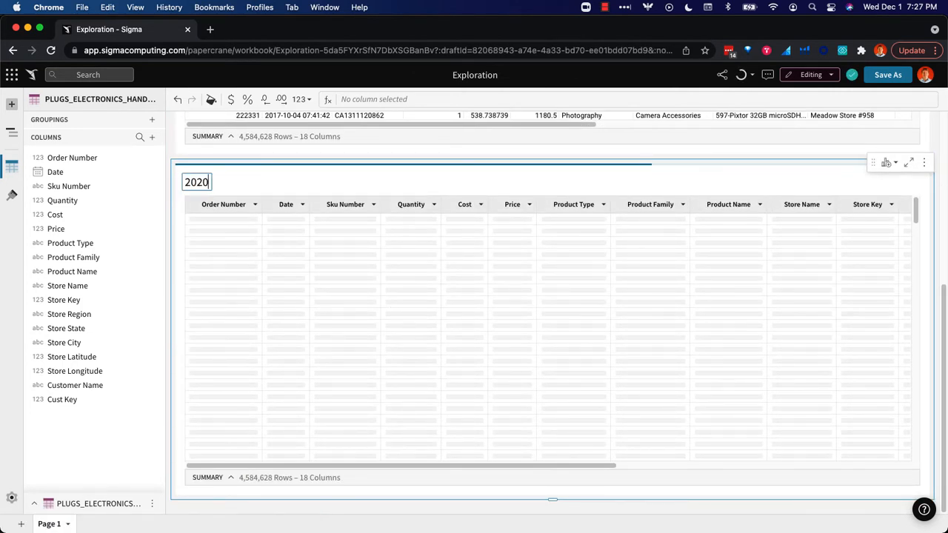
{"action": "type", "text": " customer sales"}
{"action": "key", "text": "Return"}
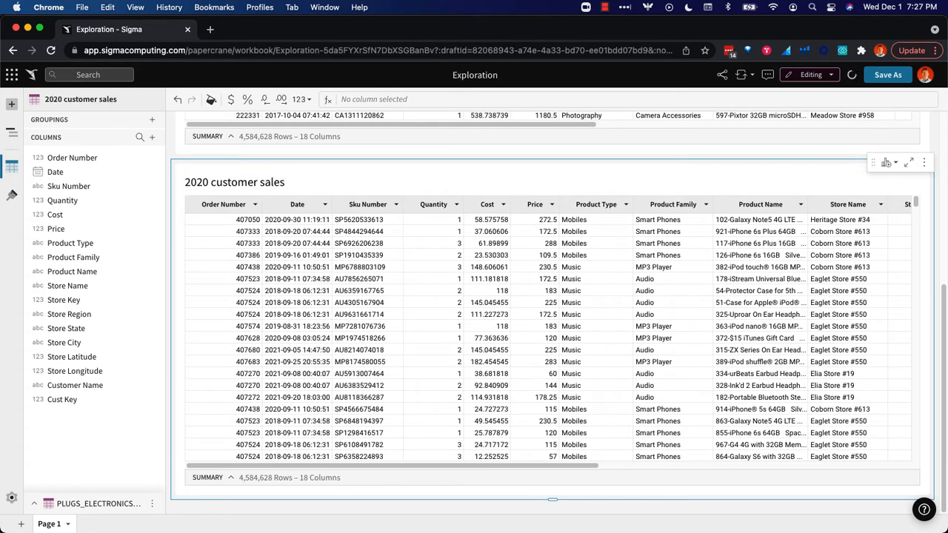
Duplicate the Date column in the 2020 customer sales table and truncate the copy to year.
{"action": "left_click", "coordinate": [320, 207]}
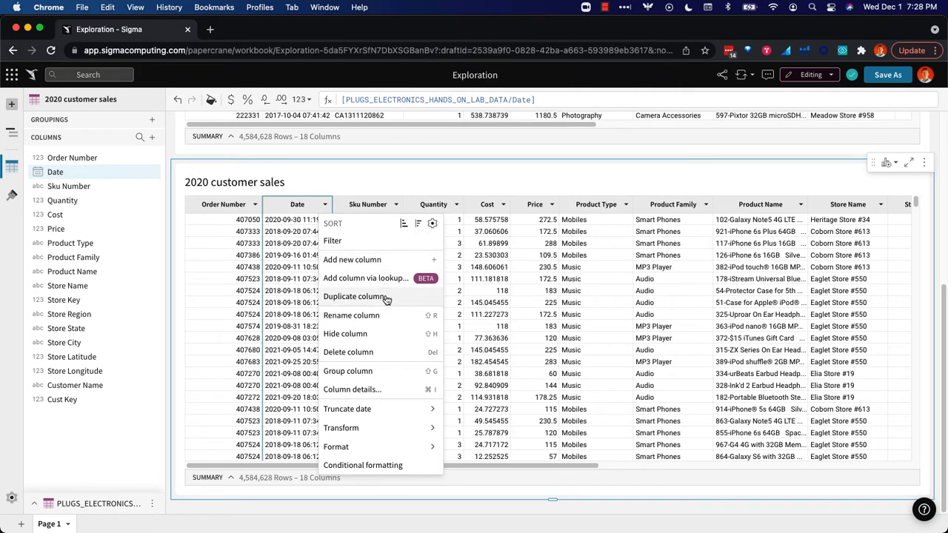
{"action": "left_click", "coordinate": [363, 297]}
{"action": "left_click", "coordinate": [382, 206]}
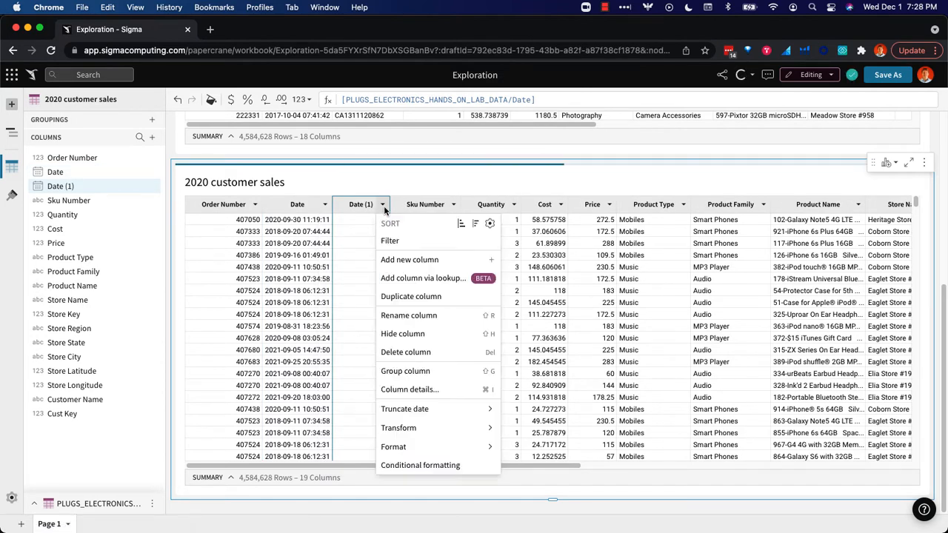
{"action": "mouse_move", "coordinate": [478, 408]}
{"action": "left_click", "coordinate": [527, 391]}
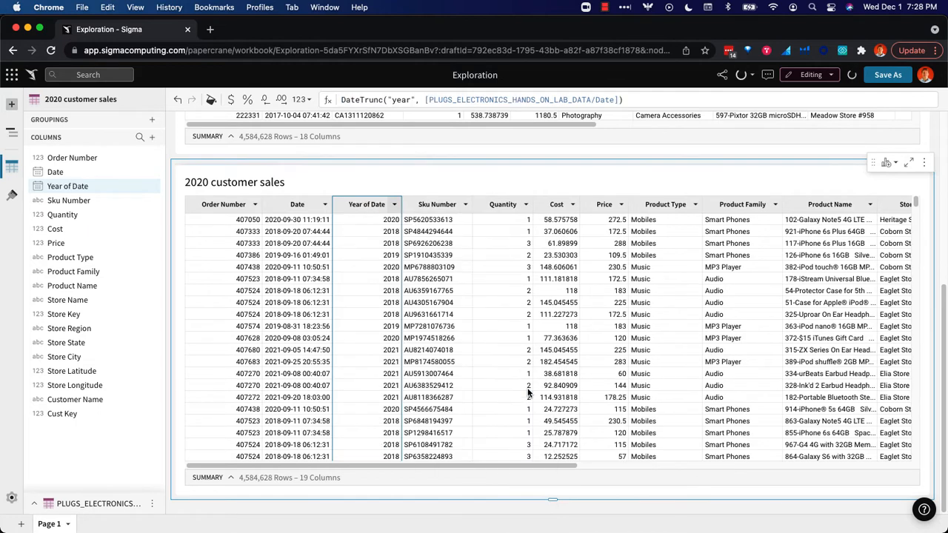
Filter the 2020 customer sales table to keep only rows whose Year of Date is 2020.
{"action": "left_click", "coordinate": [376, 269]}
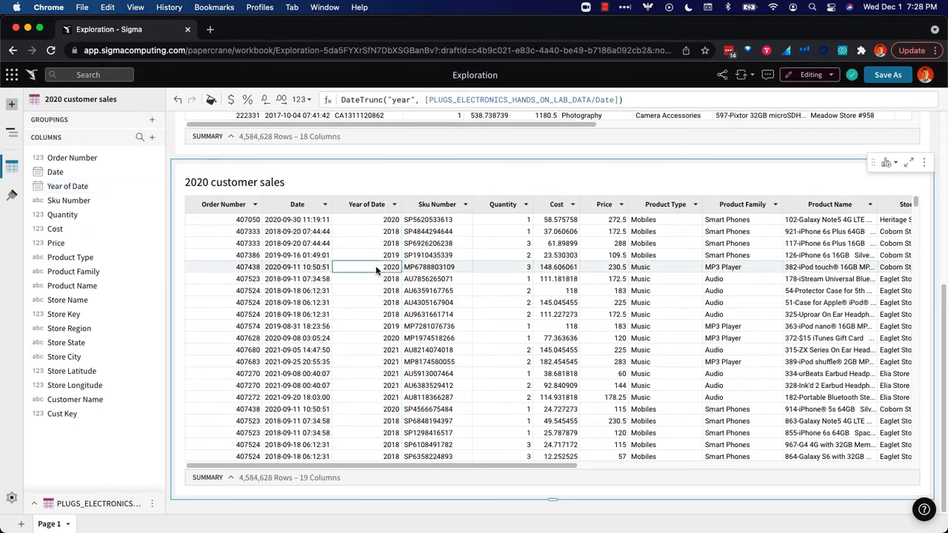
{"action": "right_click", "coordinate": [368, 269]}
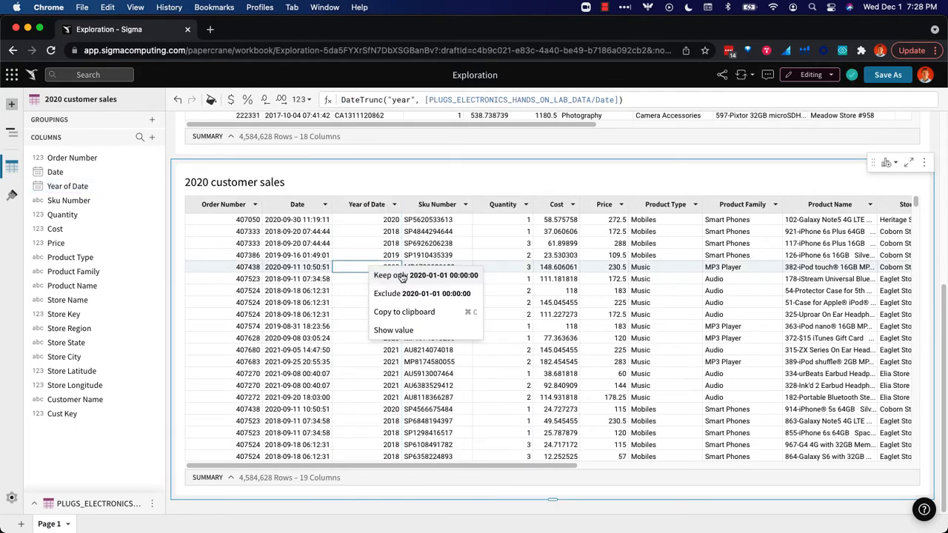
{"action": "left_click", "coordinate": [402, 274]}
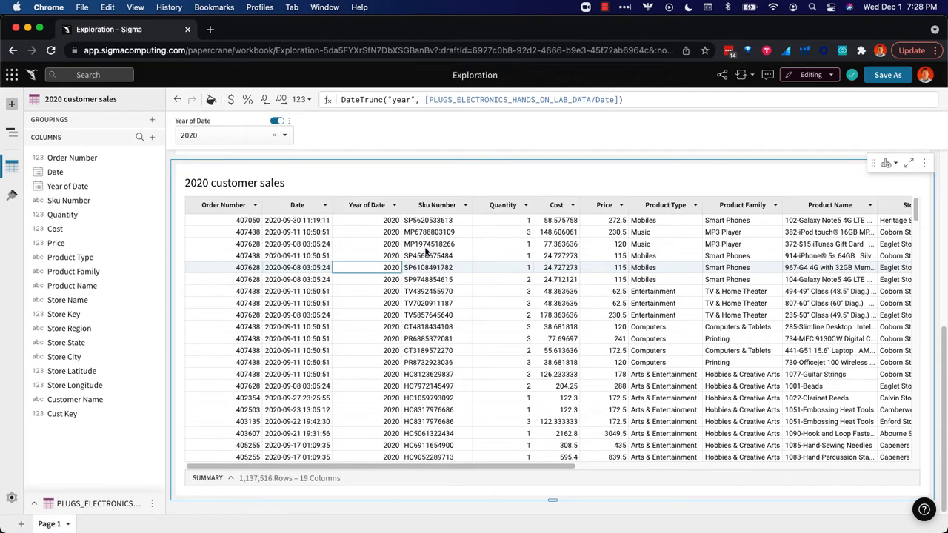
Group the 2020 customer sales table by the Customer Name column.
{"action": "left_click", "coordinate": [687, 467]}
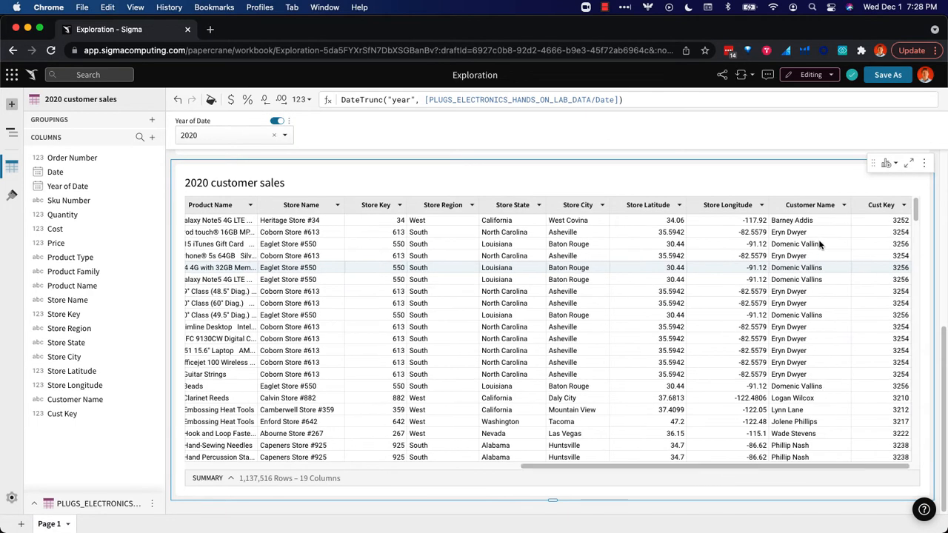
{"action": "left_click", "coordinate": [843, 206]}
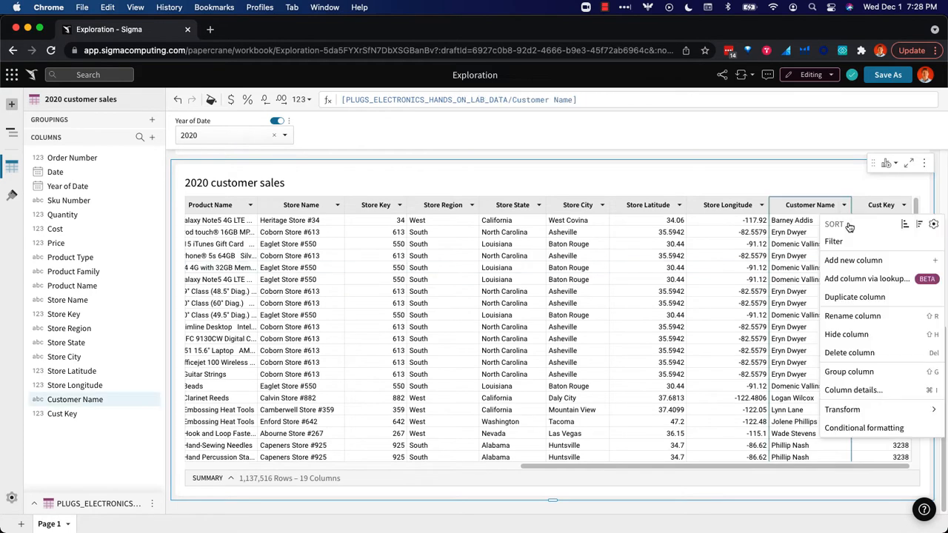
{"action": "left_click", "coordinate": [852, 374]}
{"action": "left_click", "coordinate": [317, 466]}
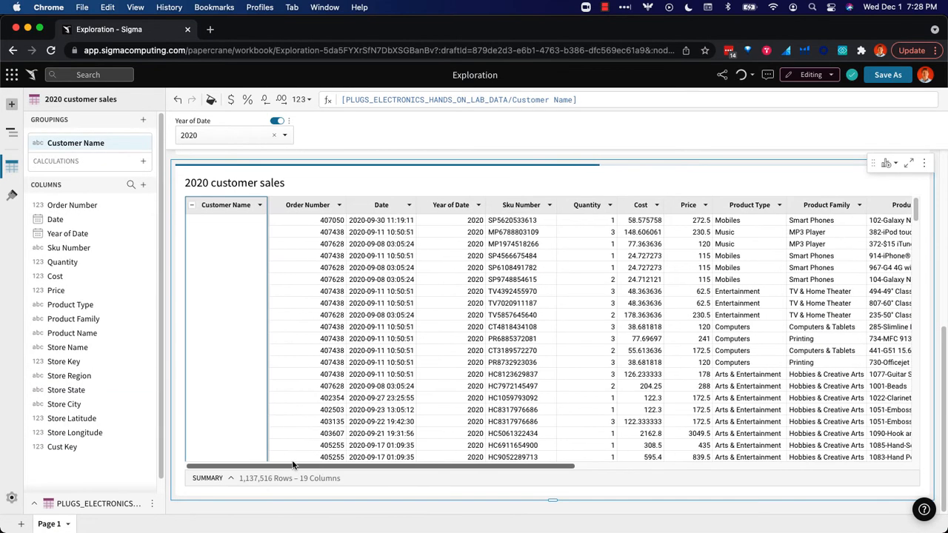
Add a calculated column to the Customer Name grouping with the formula Sum([Price] * [Quantity]).
{"action": "left_click", "coordinate": [260, 205]}
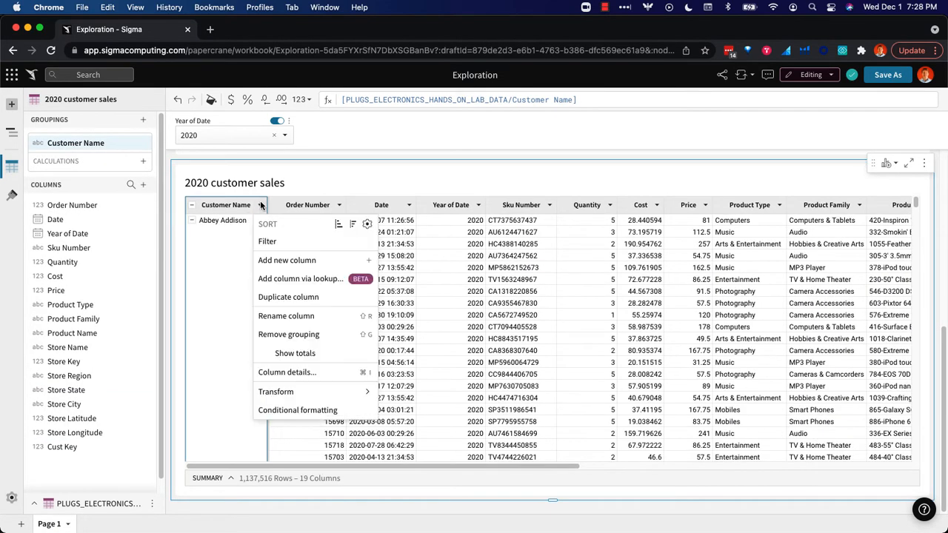
{"action": "left_click", "coordinate": [302, 261]}
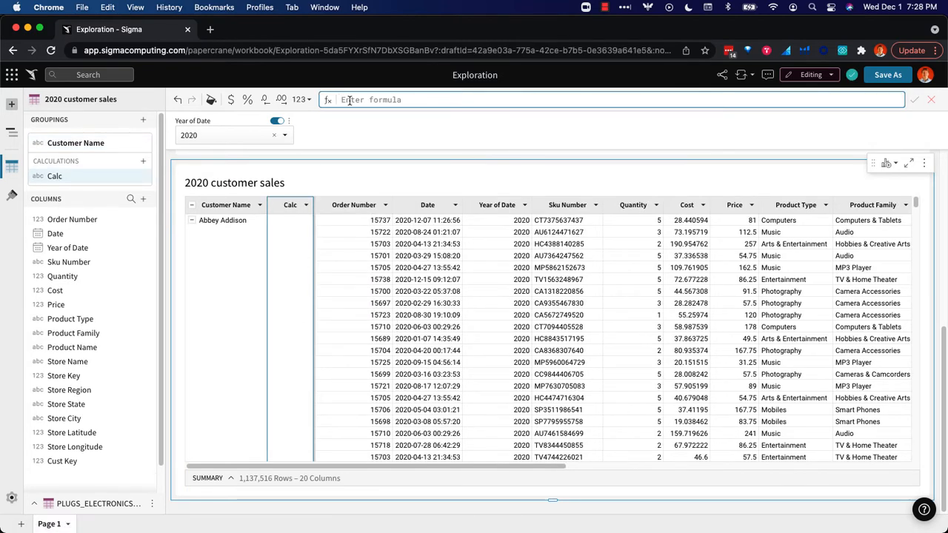
{"action": "type", "text": "sum"}
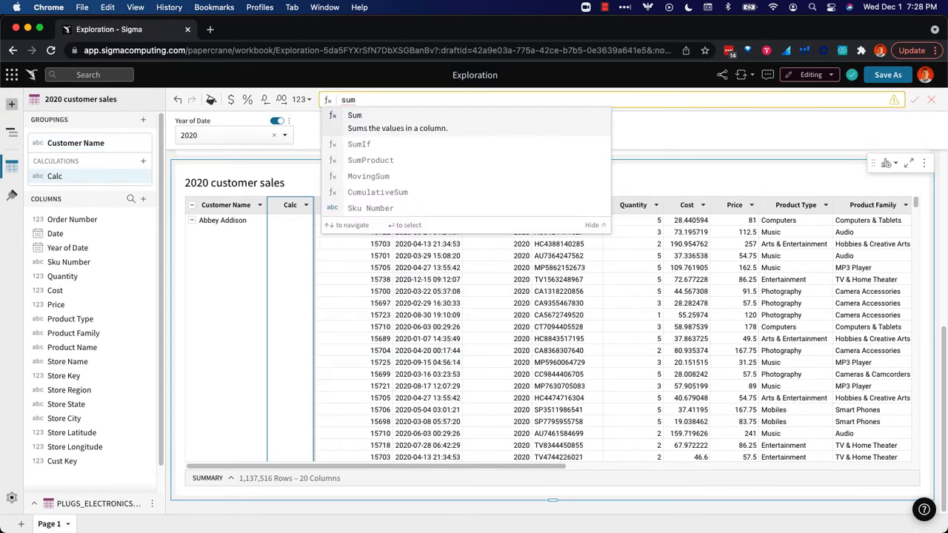
{"action": "type", "text": "(pric"}
{"action": "key", "text": "Return"}
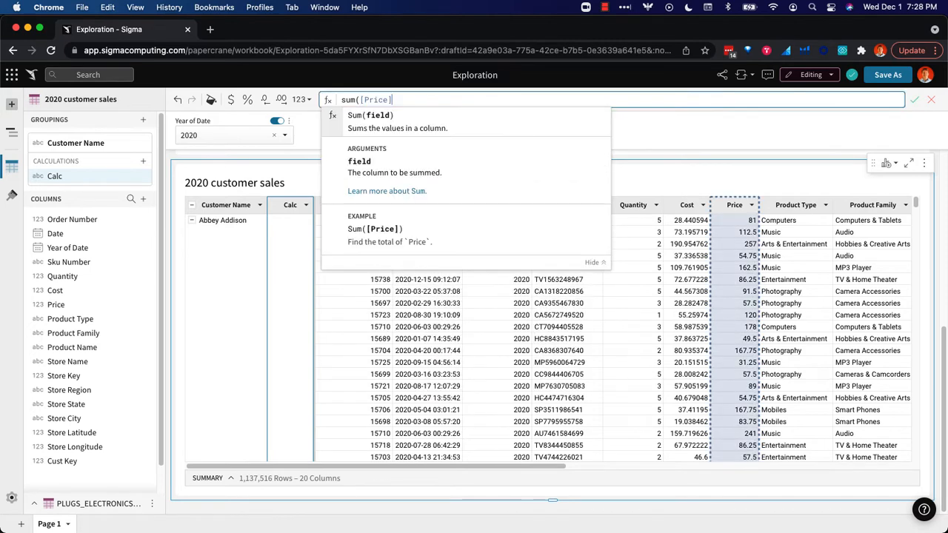
{"action": "type", "text": "* quan"}
{"action": "key", "text": "Return"}
{"action": "type", "text": ")"}
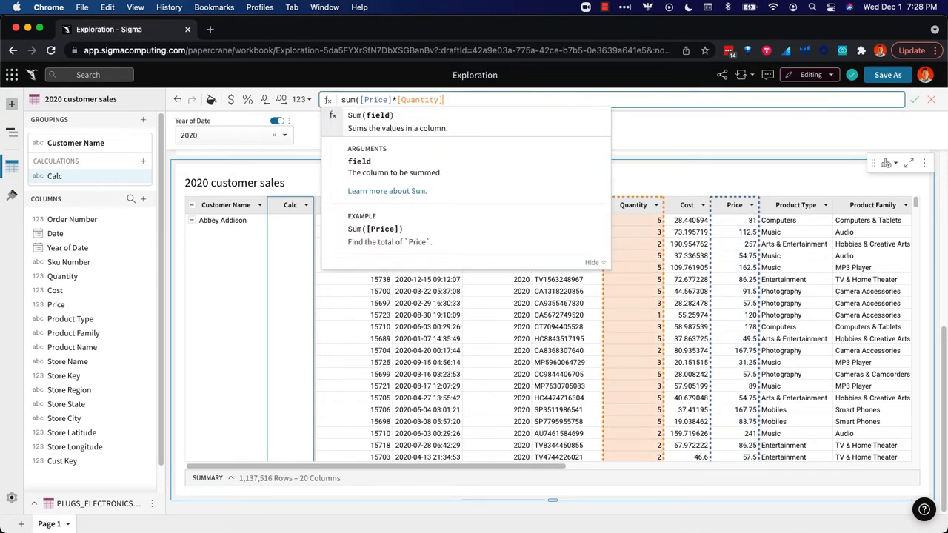
{"action": "key", "text": "Return"}
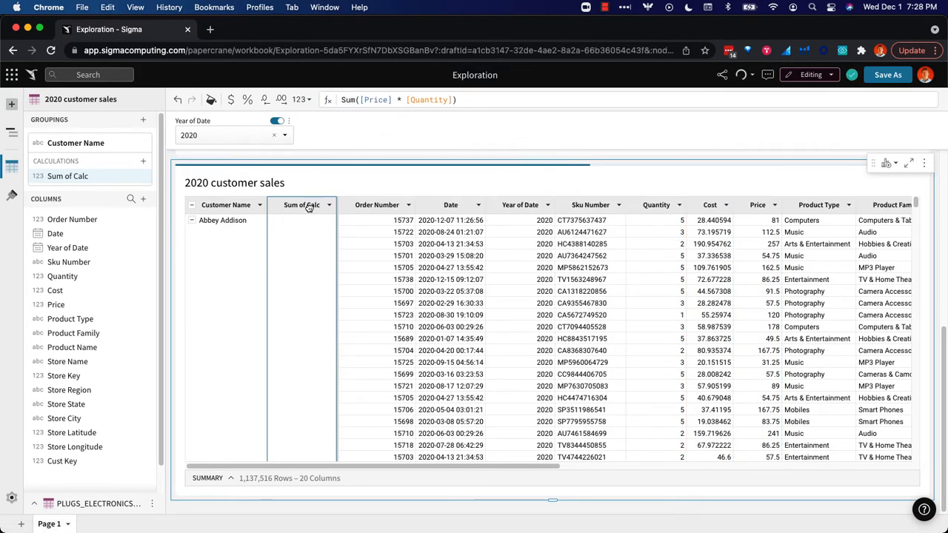
Rename the new calculation column to "2020 sales" and format it as currency.
{"action": "double_click", "coordinate": [309, 206]}
{"action": "type", "text": "2020"}
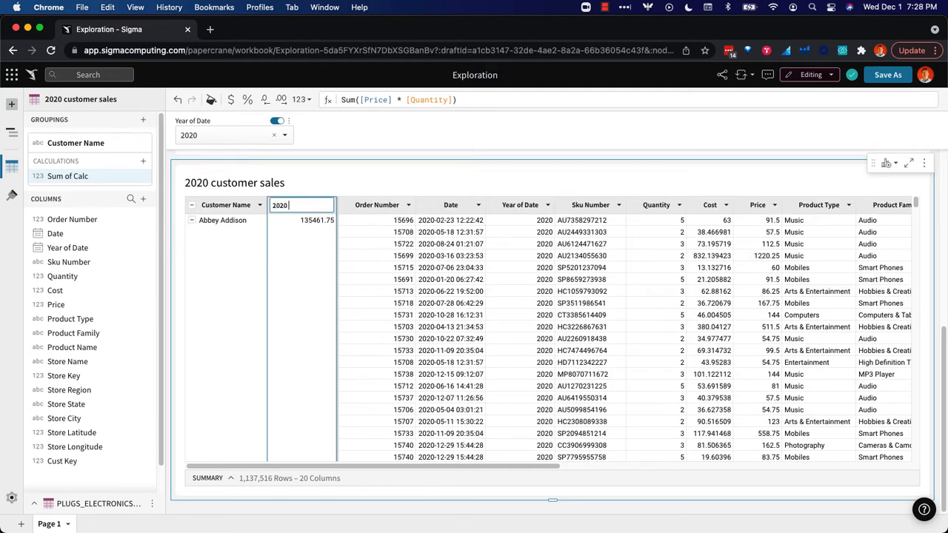
{"action": "type", "text": " sales"}
{"action": "key", "text": "Return"}
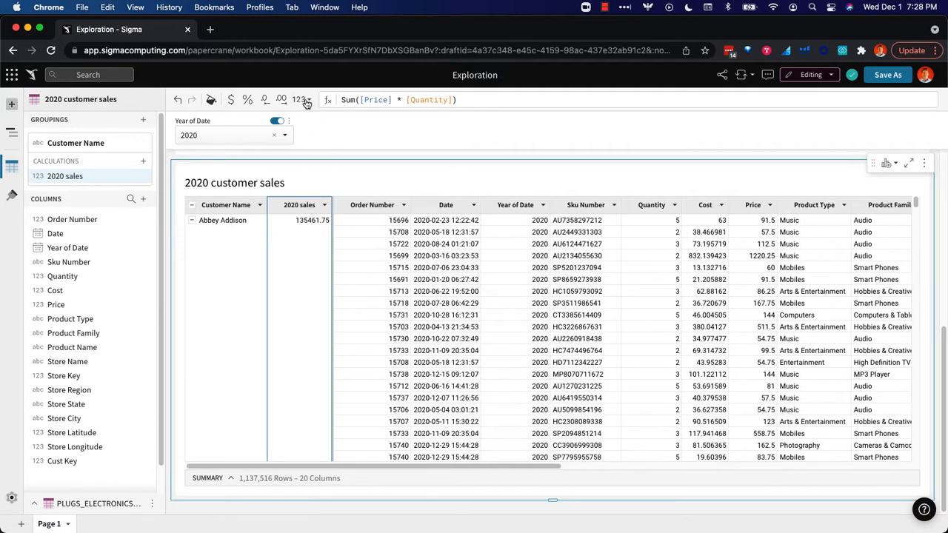
{"action": "left_click", "coordinate": [231, 102]}
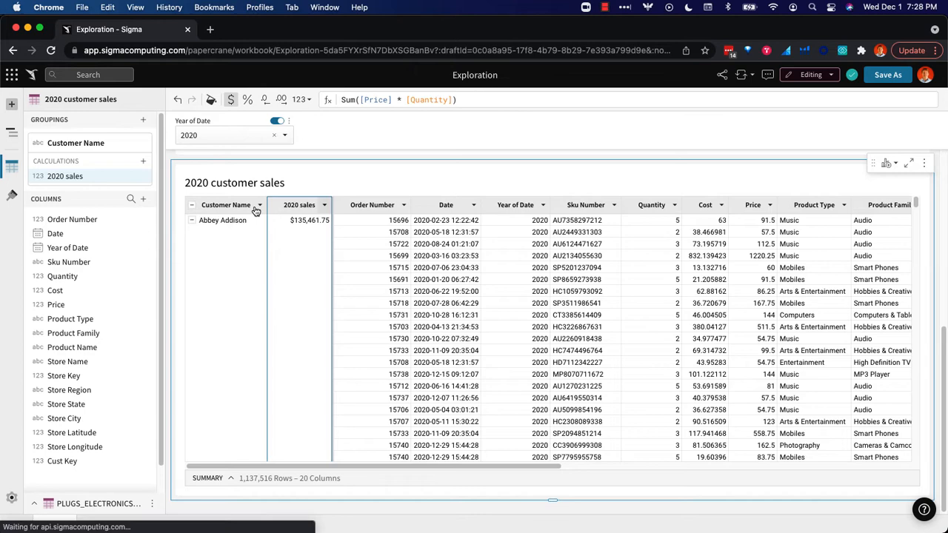
Collapse all customer groups and sort the table by 2020 sales in descending order.
{"action": "left_click", "coordinate": [192, 208]}
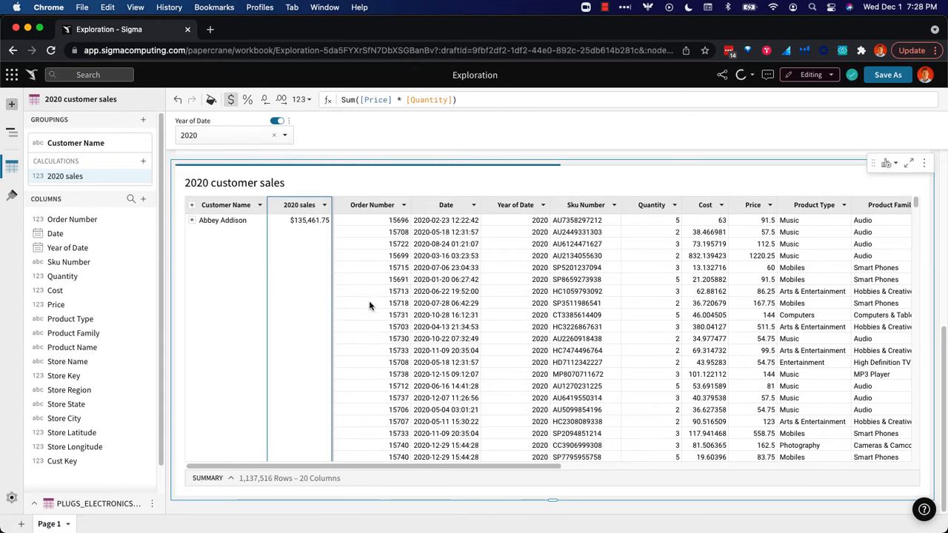
{"action": "left_click", "coordinate": [325, 205]}
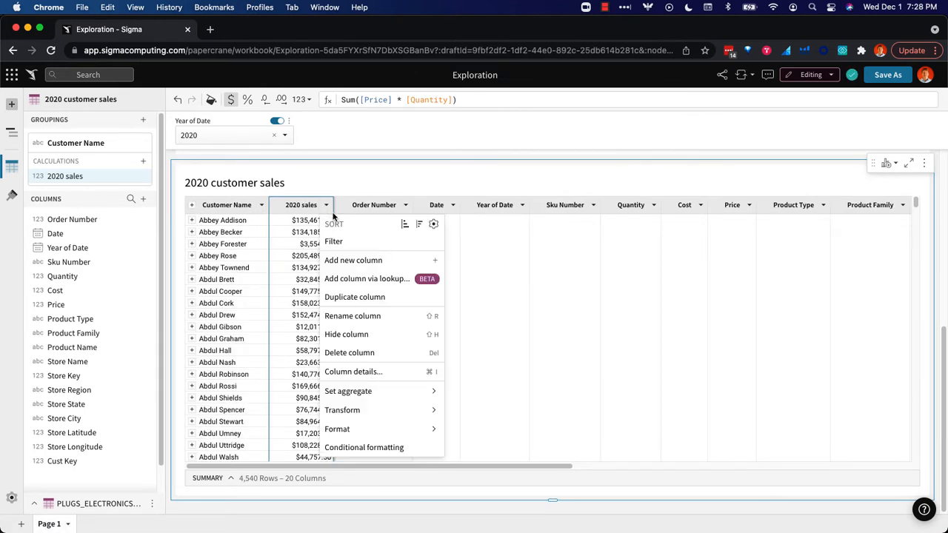
{"action": "left_click", "coordinate": [417, 225]}
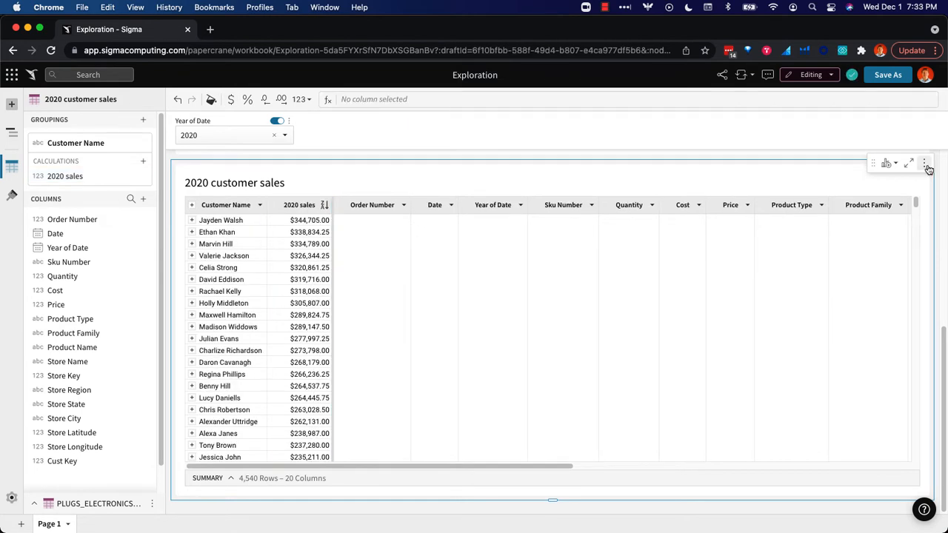
Duplicate the 2020 customer sales table and retitle the copy "2021 customer sales".
{"action": "left_click", "coordinate": [924, 164]}
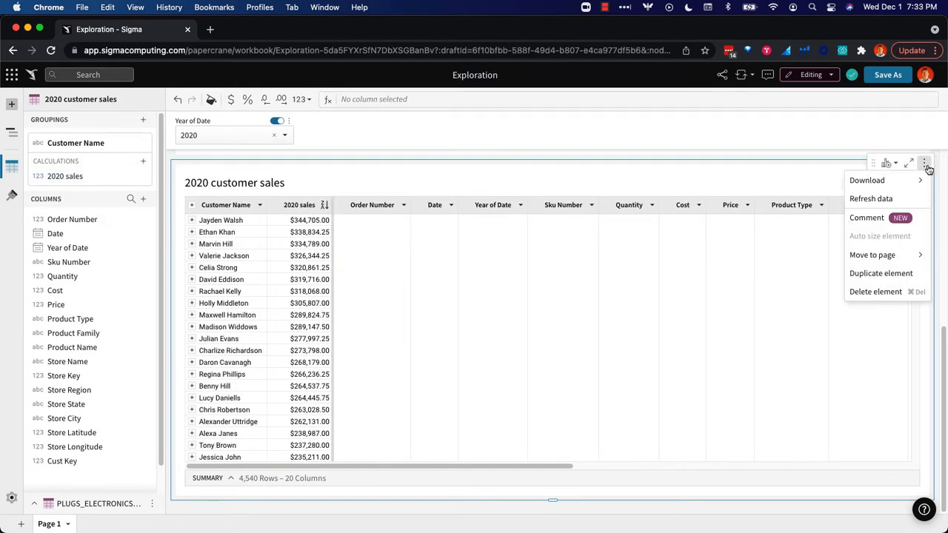
{"action": "left_click", "coordinate": [898, 275]}
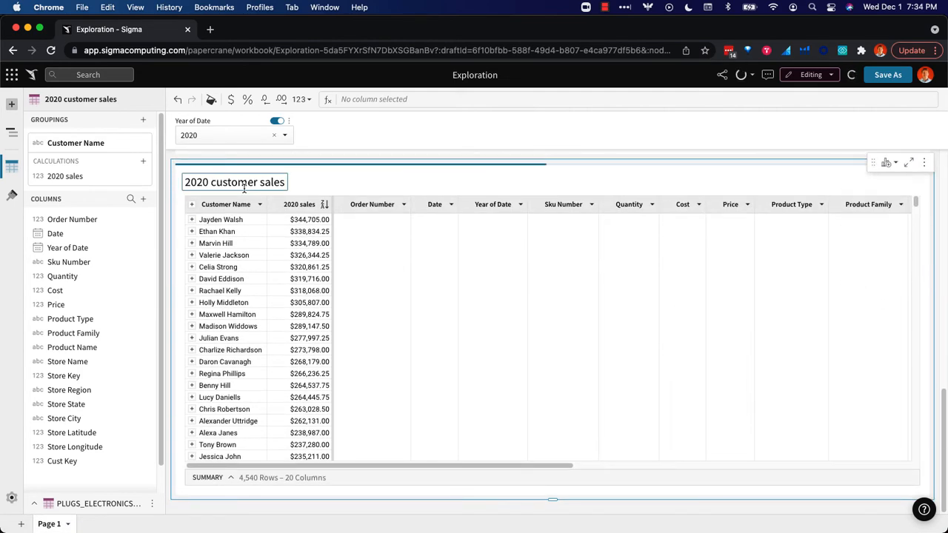
{"action": "double_click", "coordinate": [197, 182]}
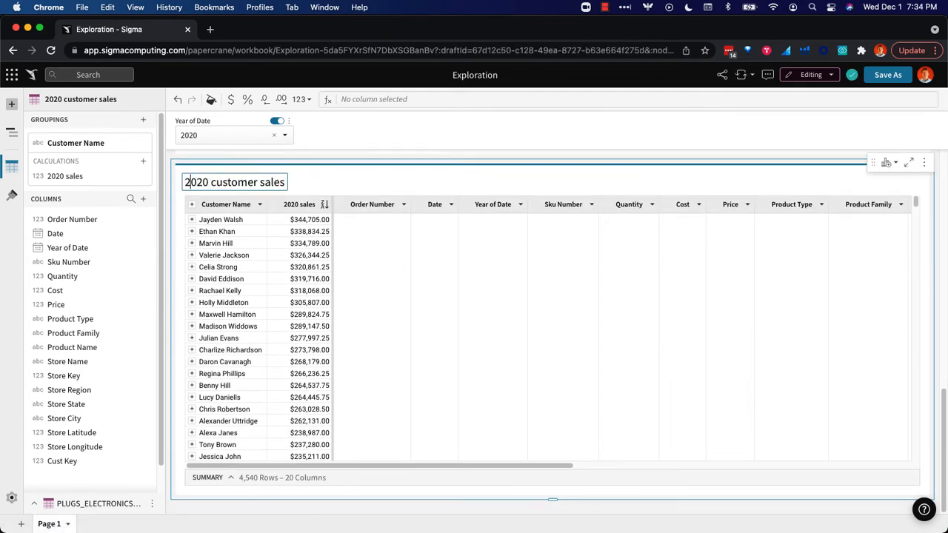
{"action": "type", "text": "2021"}
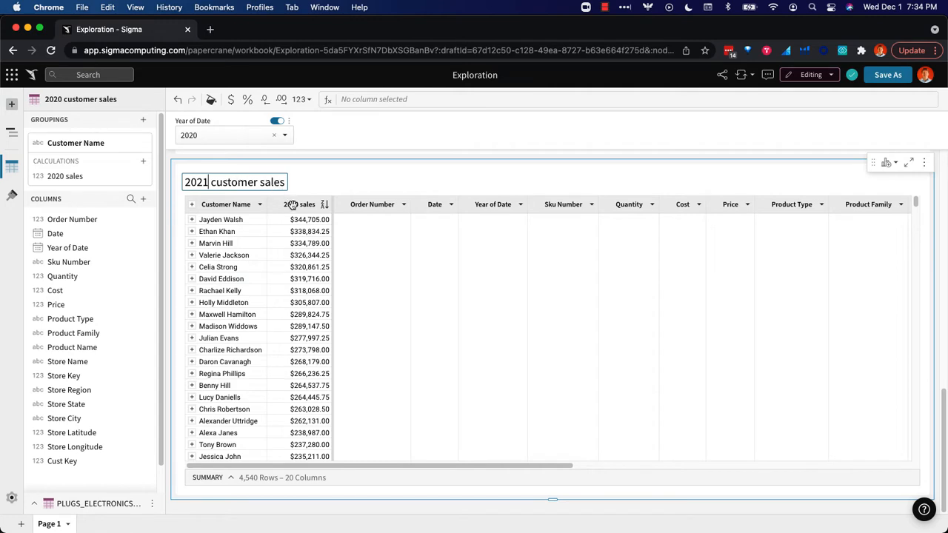
Rename the sales calculation column in the duplicated table to "2021 sales".
{"action": "double_click", "coordinate": [290, 205]}
{"action": "left_click", "coordinate": [288, 204]}
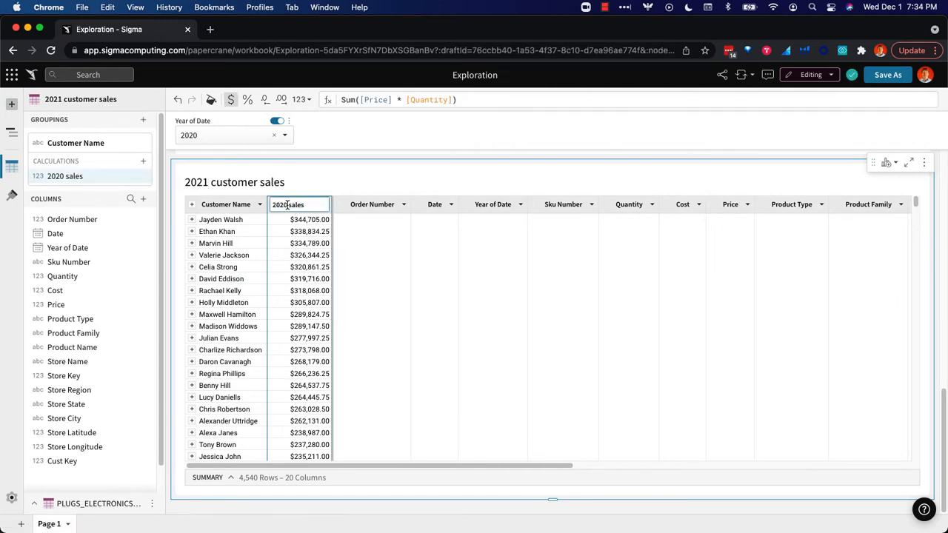
{"action": "key", "text": "BackSpace"}
{"action": "type", "text": "1"}
{"action": "key", "text": "Return"}
Change the Year of Date filter on the 2021 customer sales table to 2021 only.
{"action": "left_click", "coordinate": [236, 137]}
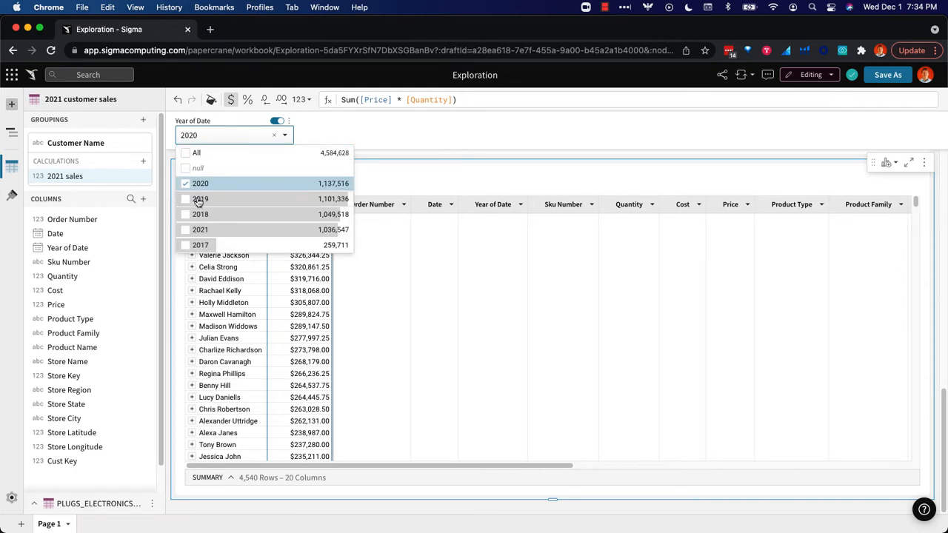
{"action": "left_click", "coordinate": [185, 230]}
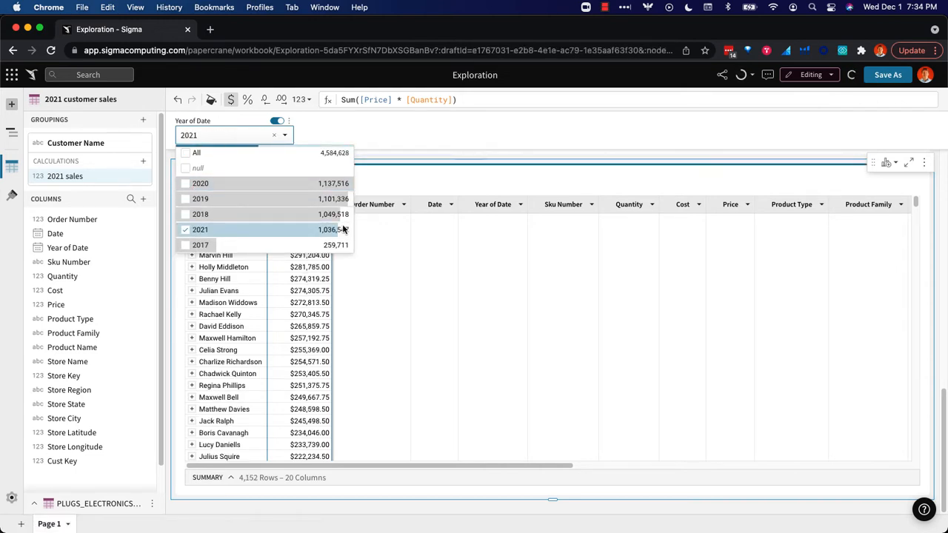
{"action": "left_click", "coordinate": [508, 281]}
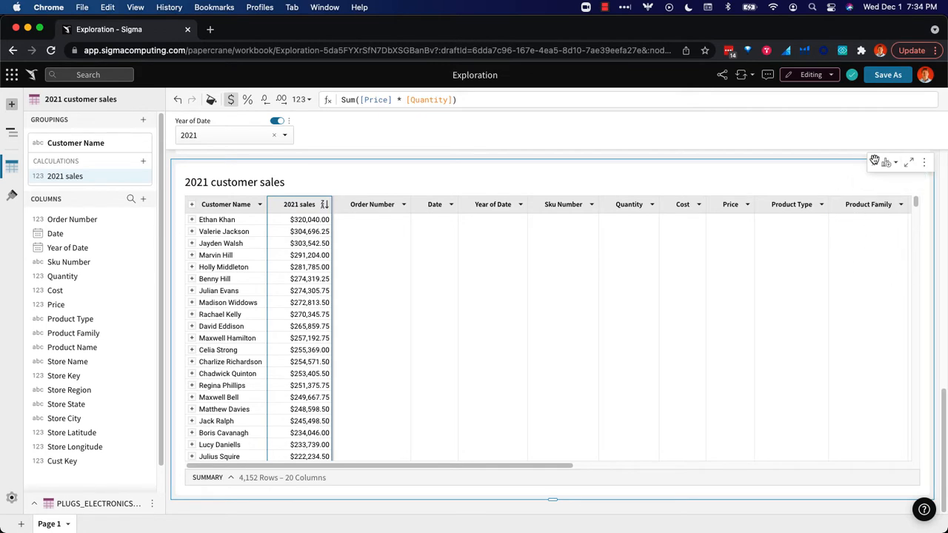
Move the 2021 customer sales table beside the 2020 customer sales table so they share one row.
{"action": "scroll", "coordinate": [876, 161], "scroll_direction": "up", "scroll_amount": 3}
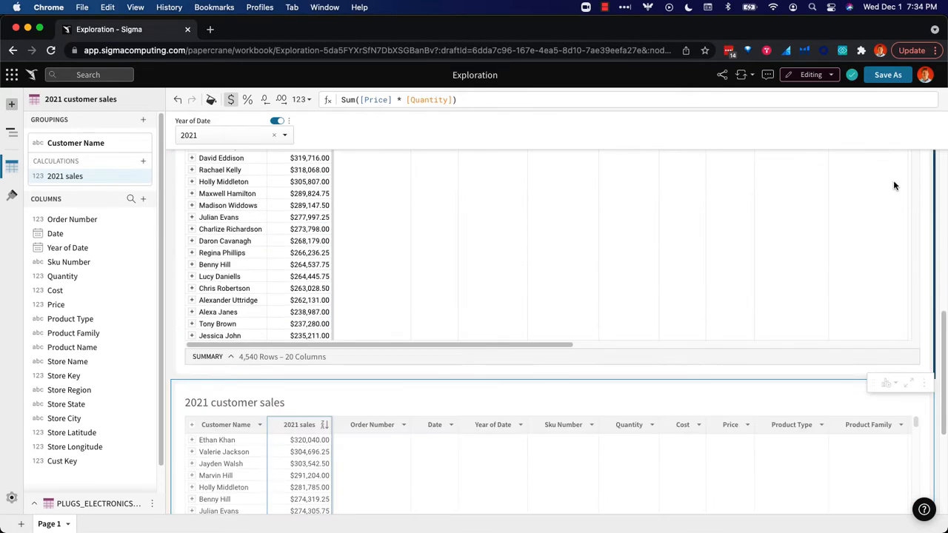
{"action": "left_click_drag", "start_coordinate": [893, 182], "coordinate": [894, 185]}
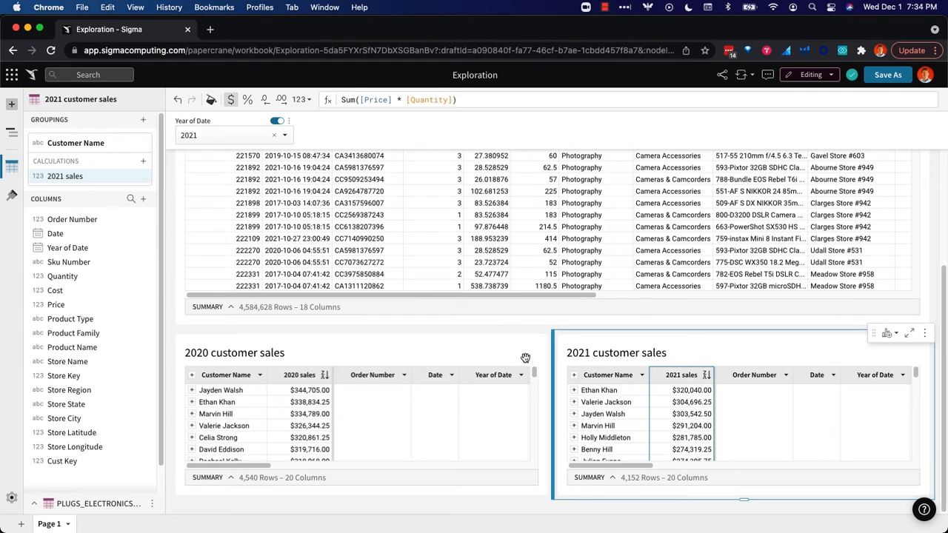
Start a lookup column in the 2020 customer sales table, using 2021 customer sales as the source and 2021 sales as the column to add.
{"action": "left_click", "coordinate": [453, 344]}
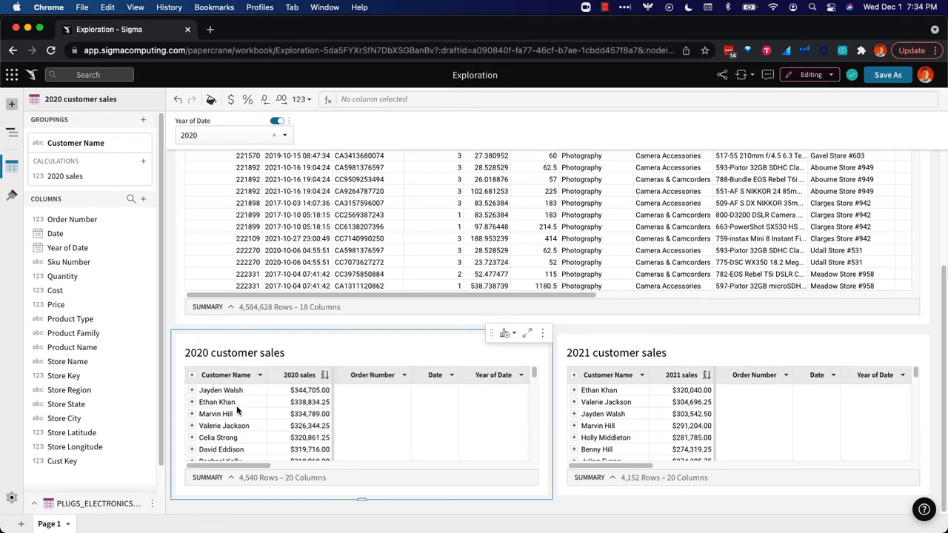
{"action": "left_click", "coordinate": [324, 376]}
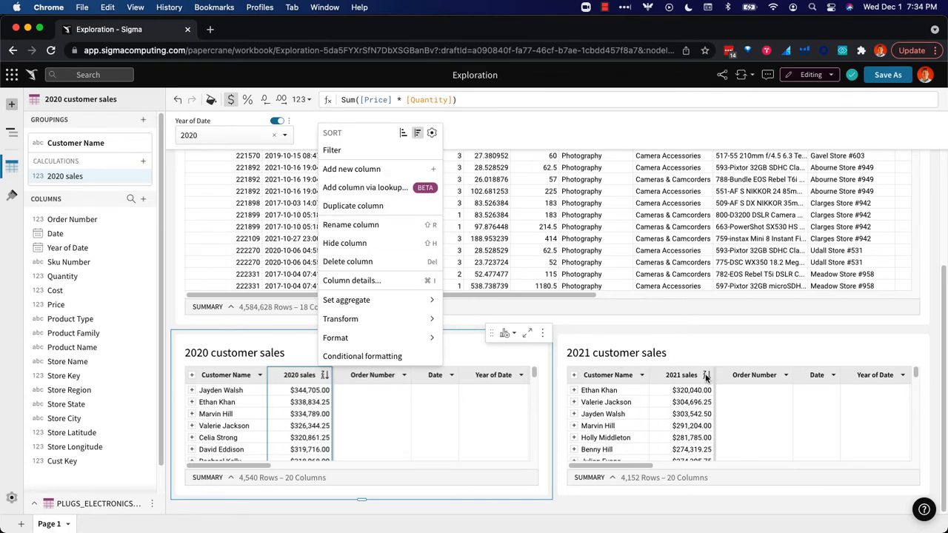
{"action": "left_click", "coordinate": [385, 187]}
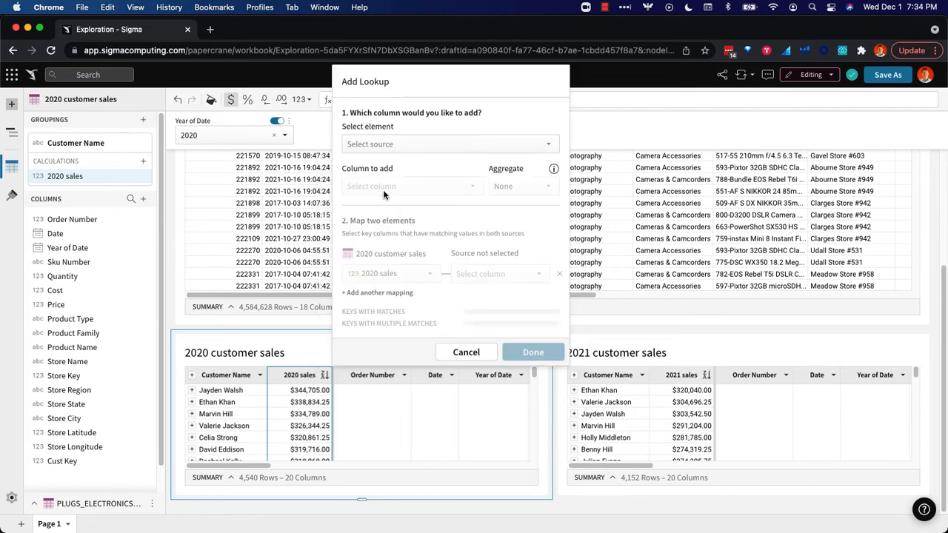
{"action": "left_click", "coordinate": [408, 149]}
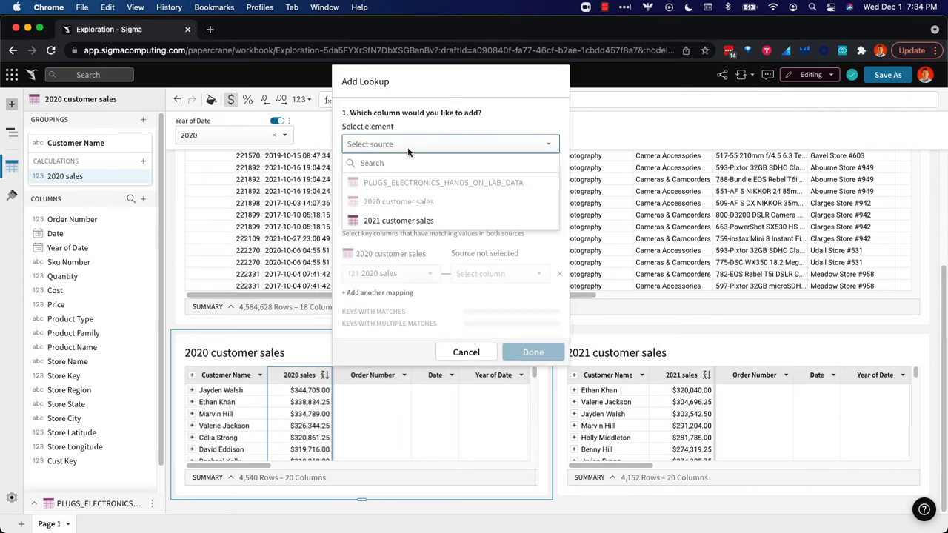
{"action": "left_click", "coordinate": [447, 223]}
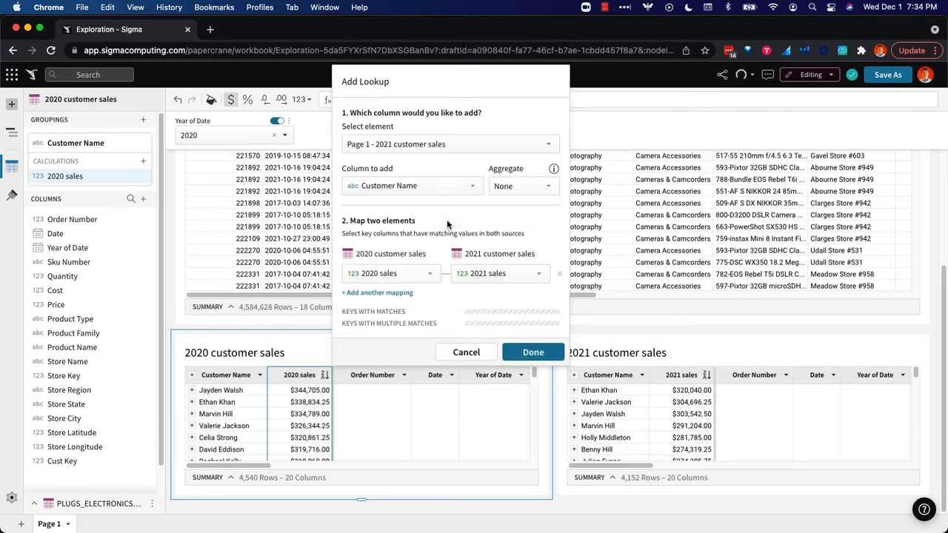
{"action": "left_click", "coordinate": [459, 187]}
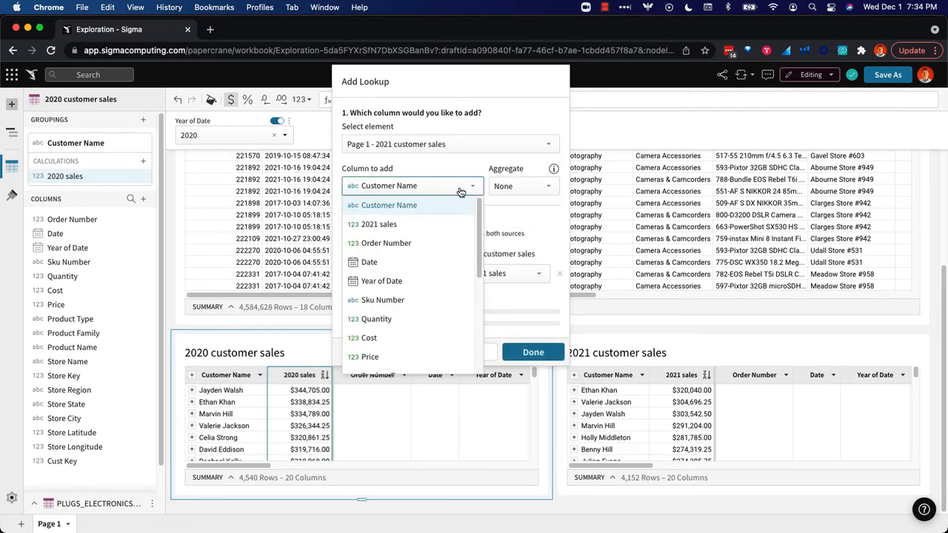
{"action": "left_click", "coordinate": [412, 223]}
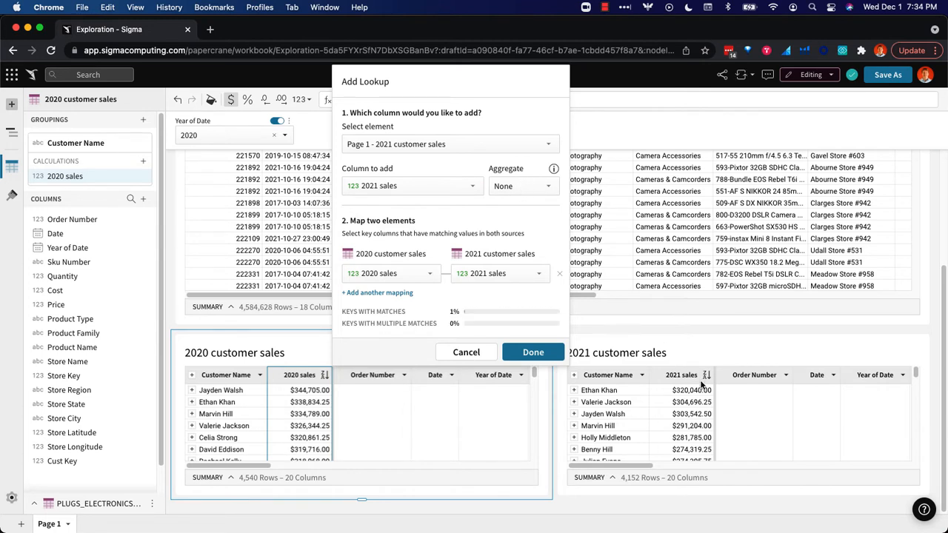
Map the lookup on Customer Name in both tables, add the column, and format it as currency.
{"action": "left_click", "coordinate": [389, 273]}
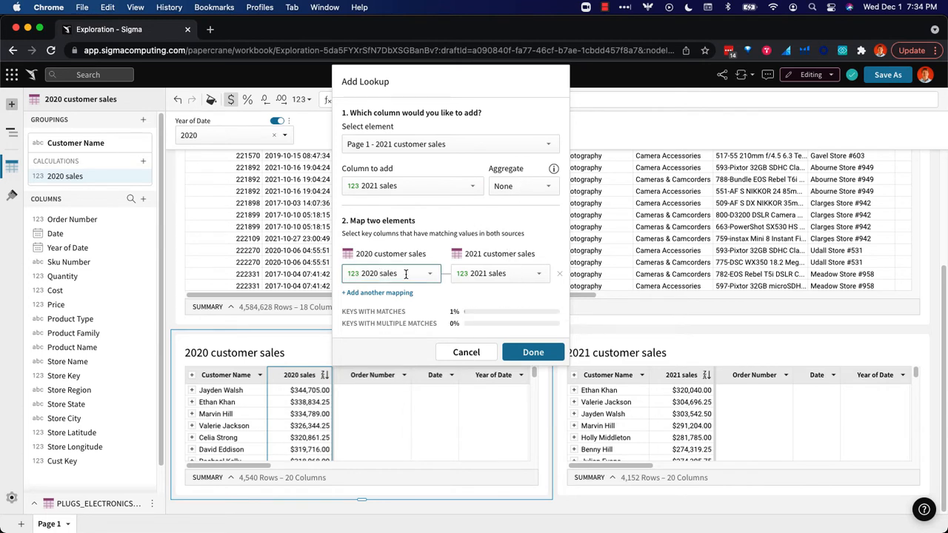
{"action": "left_click", "coordinate": [392, 292]}
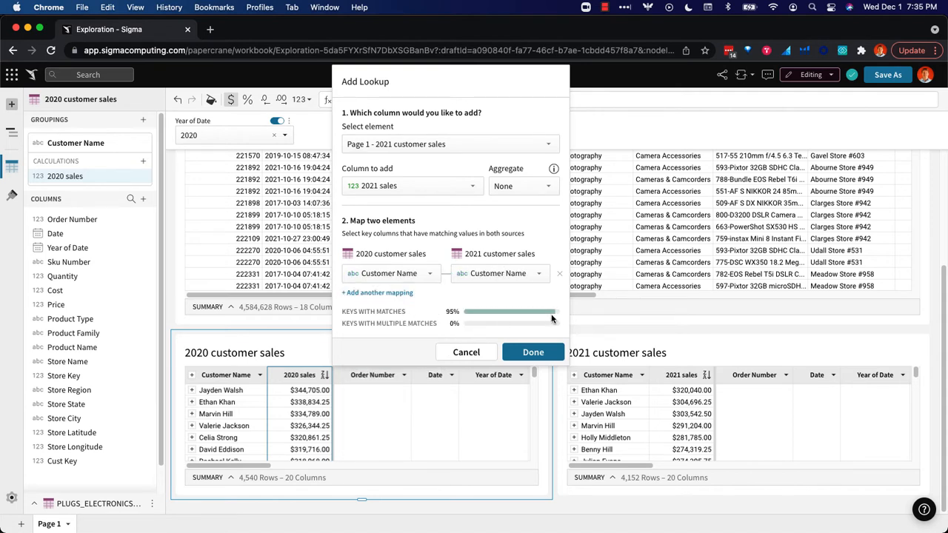
{"action": "left_click", "coordinate": [527, 353]}
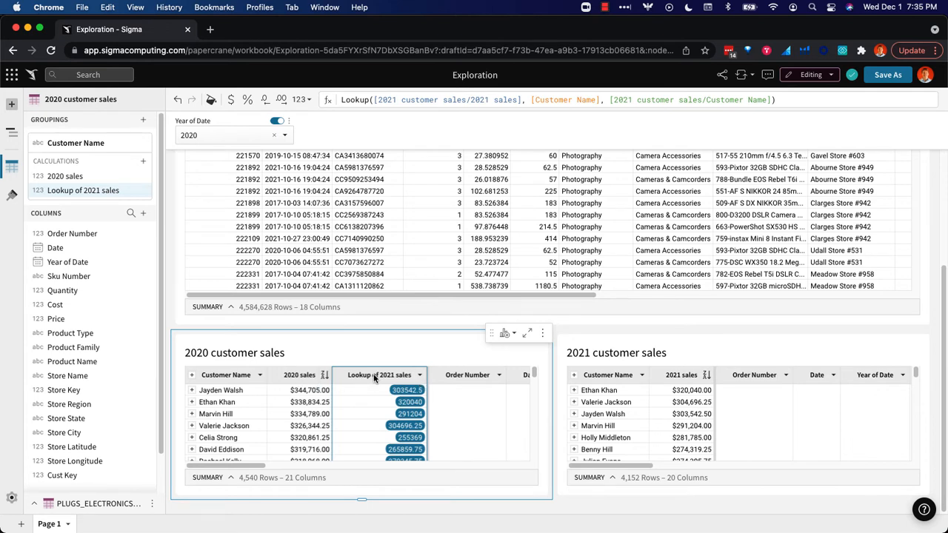
{"action": "left_click", "coordinate": [231, 100]}
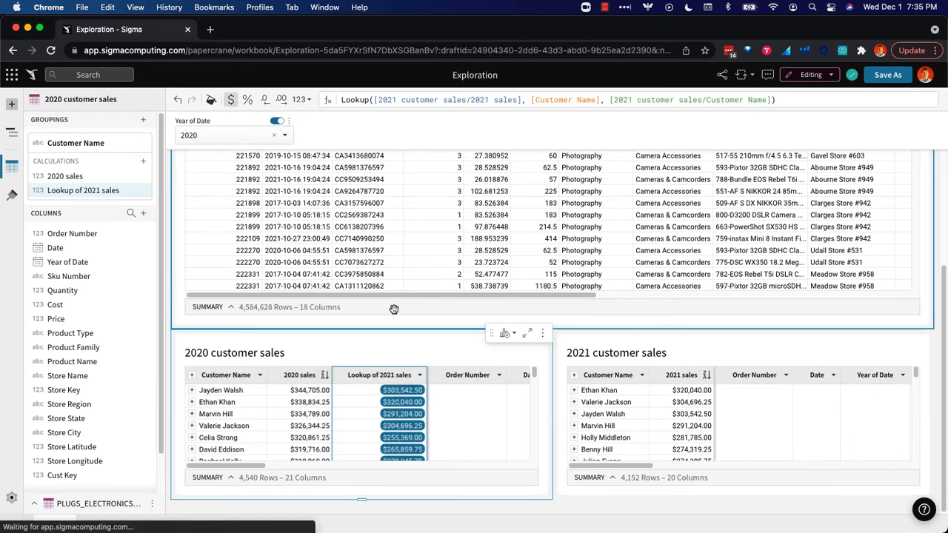
Add a column after the lookup column with the formula ([Lookup of 2021 sales] - [2020 sales]) / [2020 sales].
{"action": "left_click", "coordinate": [420, 375]}
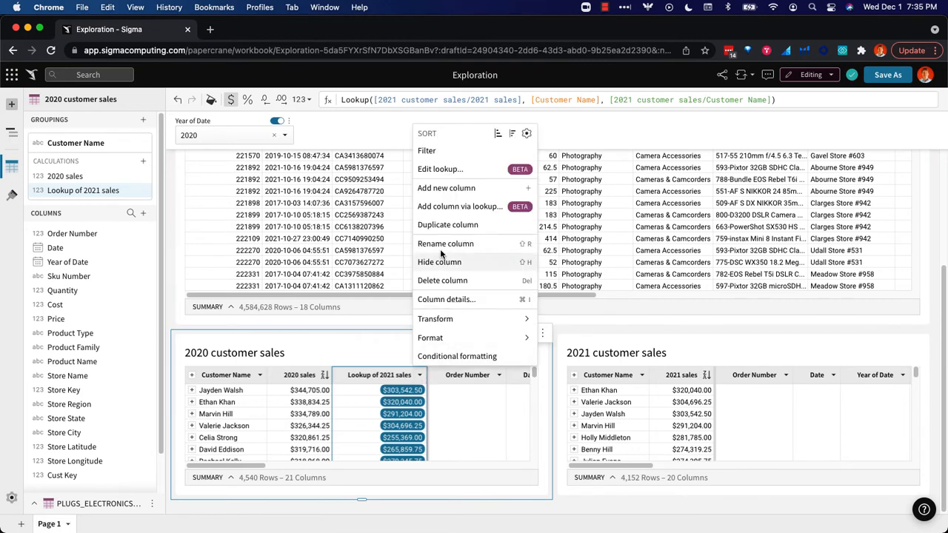
{"action": "left_click", "coordinate": [459, 189]}
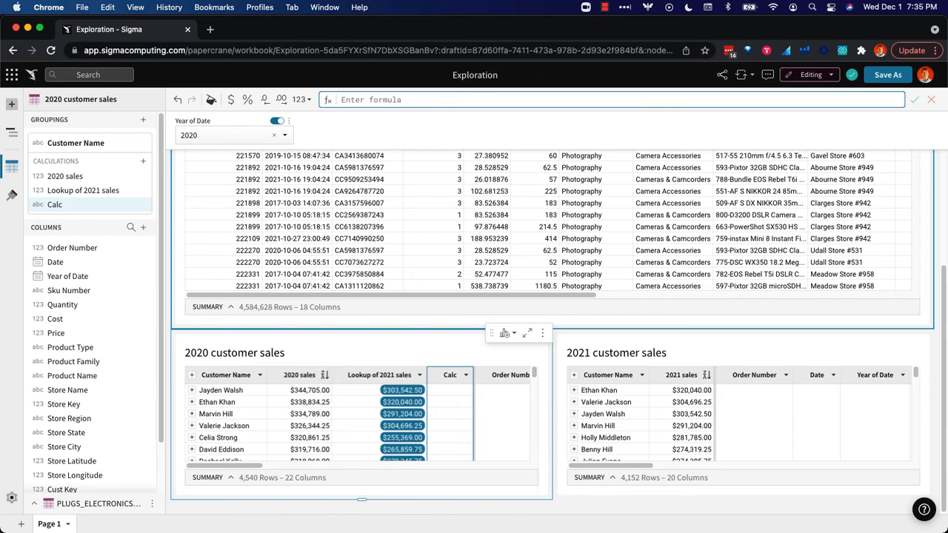
{"action": "type", "text": "(loo"}
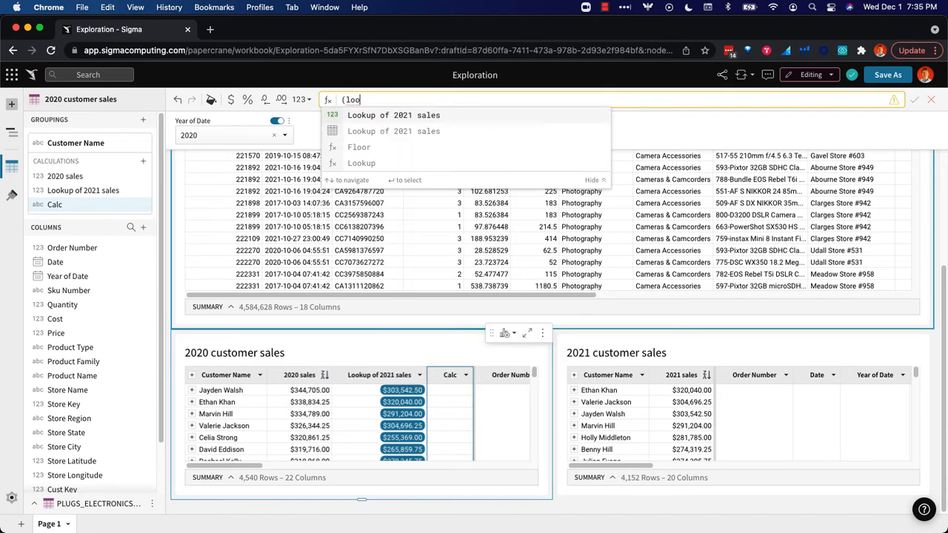
{"action": "key", "text": "Return"}
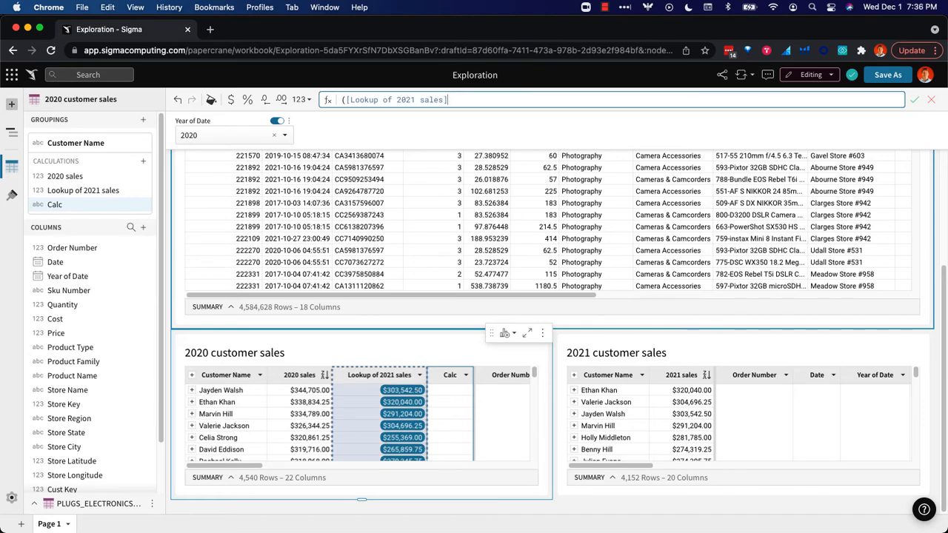
{"action": "type", "text": "-[202"}
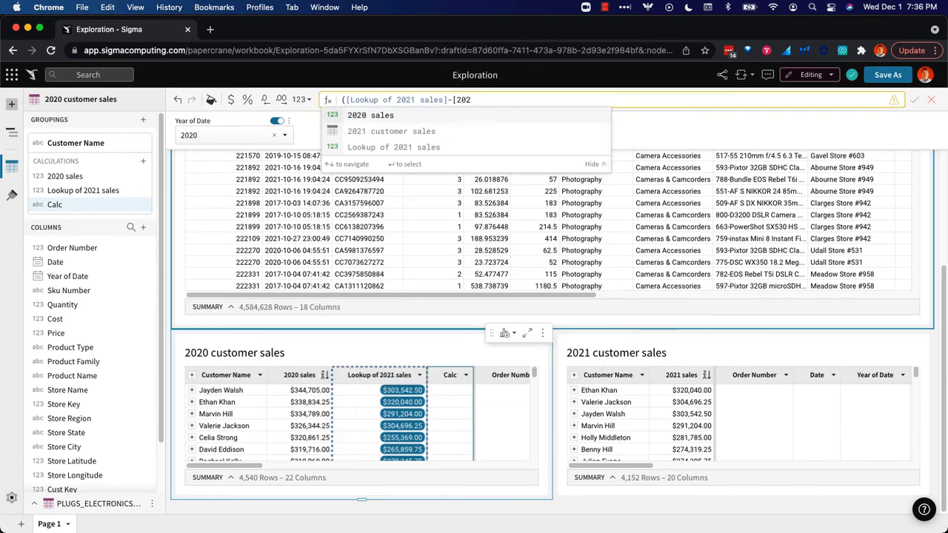
{"action": "key", "text": "Return"}
{"action": "type", "text": ")/"}
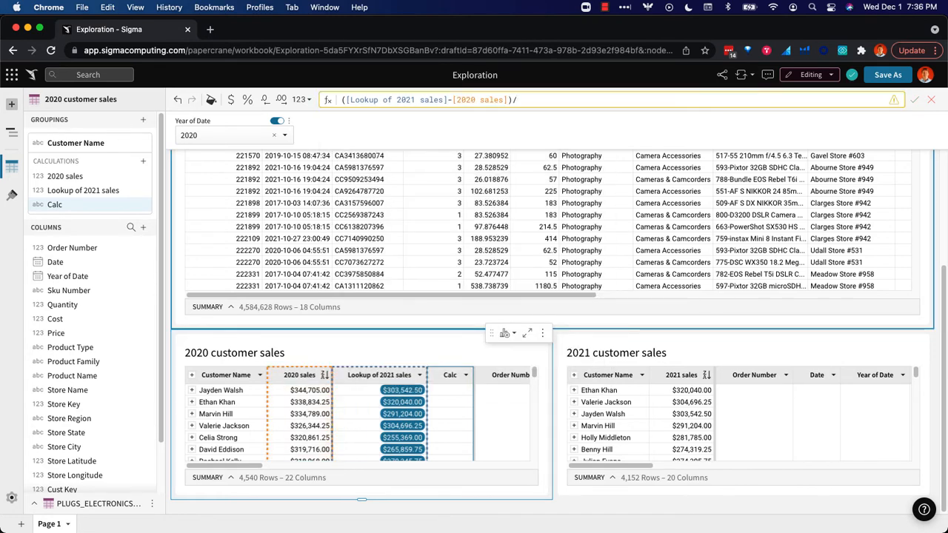
{"action": "type", "text": "[202"}
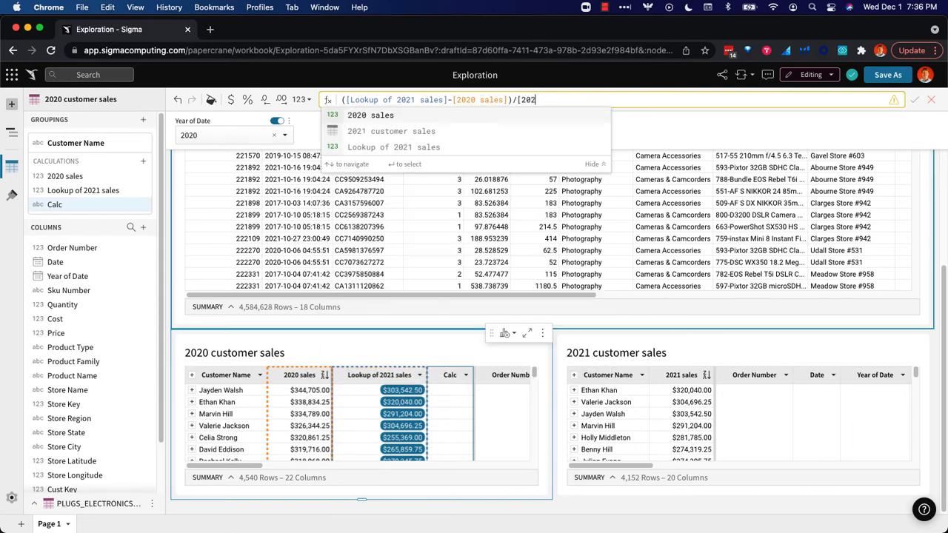
{"action": "key", "text": "Return"}
{"action": "key", "text": "Return"}
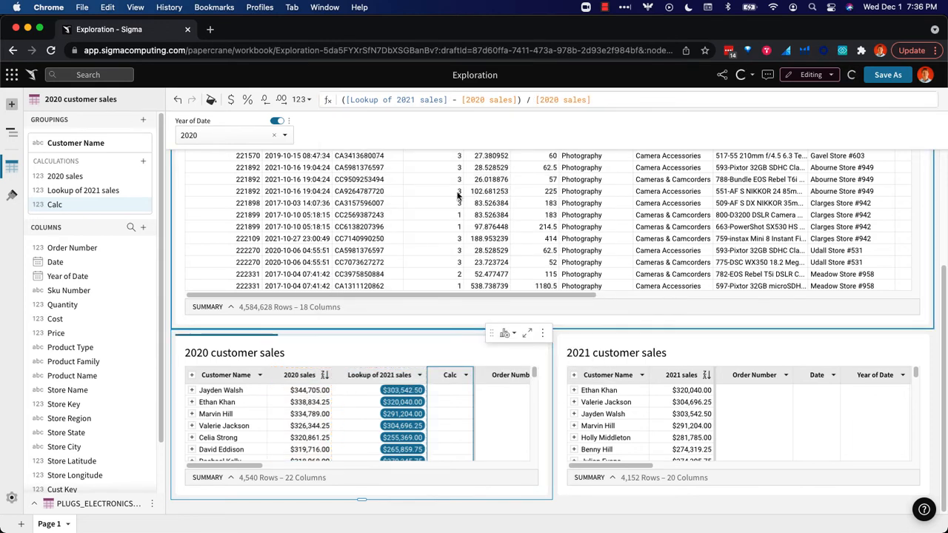
Format the new calculation column as a percentage and rename it "Delta".
{"action": "left_click", "coordinate": [246, 99]}
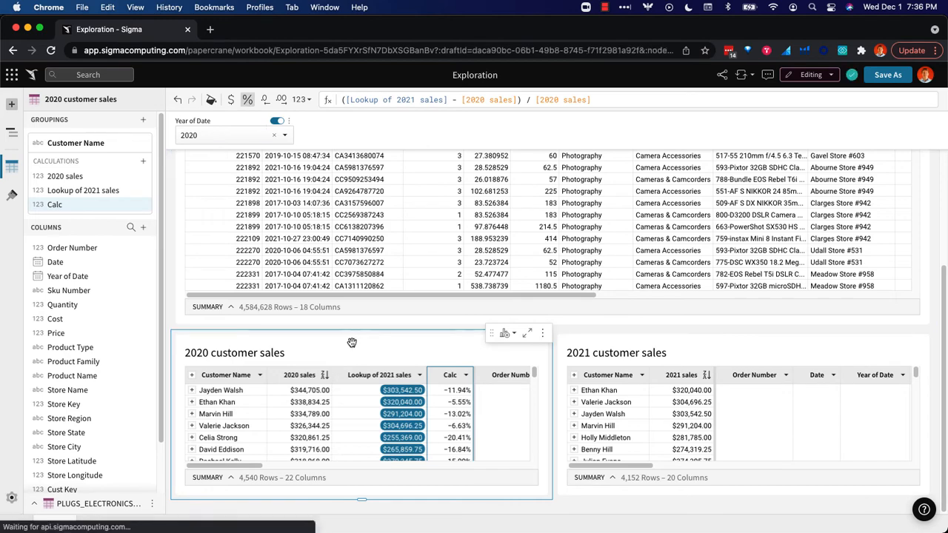
{"action": "double_click", "coordinate": [447, 375]}
{"action": "type", "text": "Delta"}
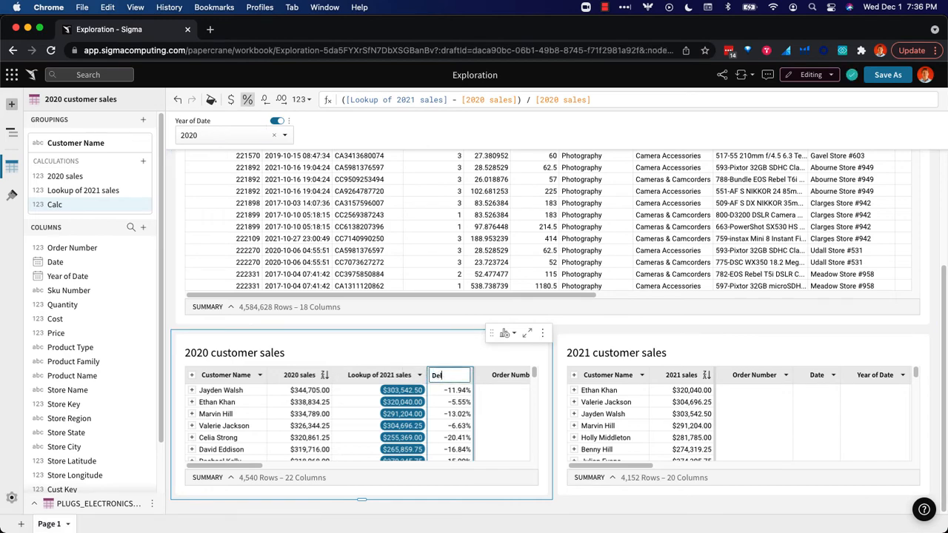
{"action": "key", "text": "Return"}
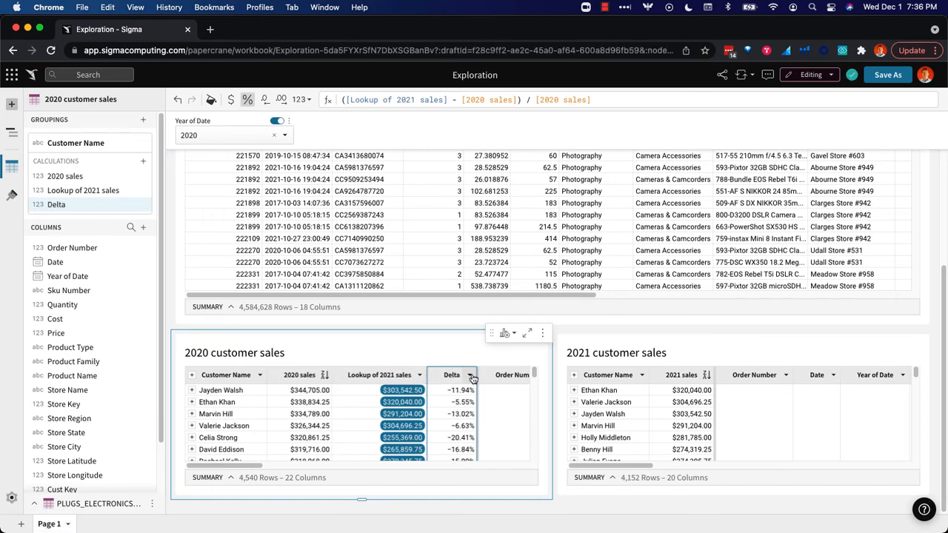
Sort the 2020 customer sales table by Delta in descending order.
{"action": "left_click", "coordinate": [469, 374]}
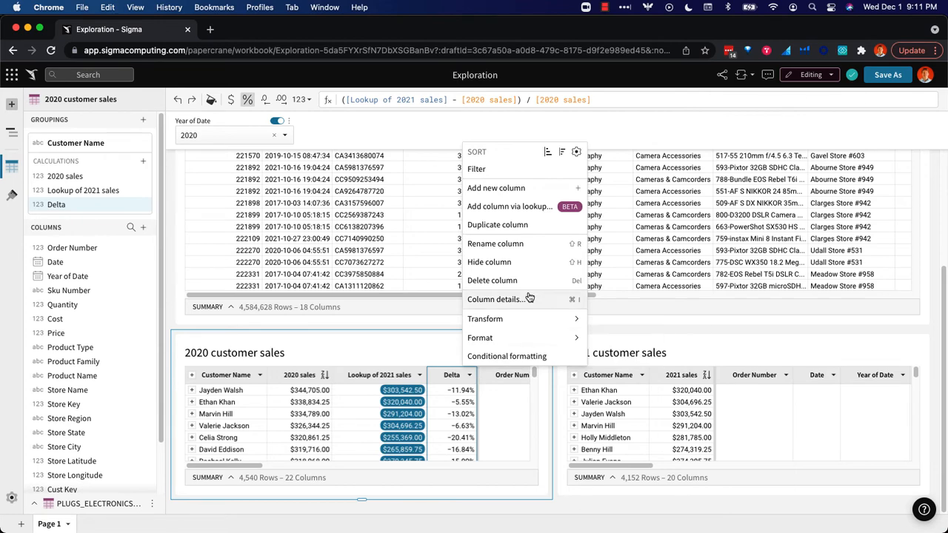
{"action": "left_click", "coordinate": [562, 151]}
{"action": "left_click", "coordinate": [455, 401]}
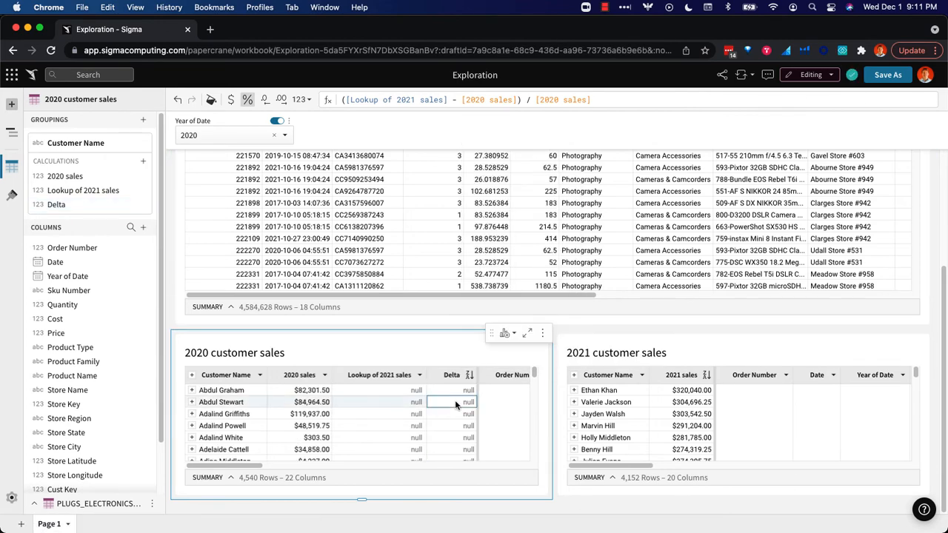
Filter the 2020 customer sales table to keep only null values in the Lookup of 2021 sales column.
{"action": "left_click", "coordinate": [394, 402]}
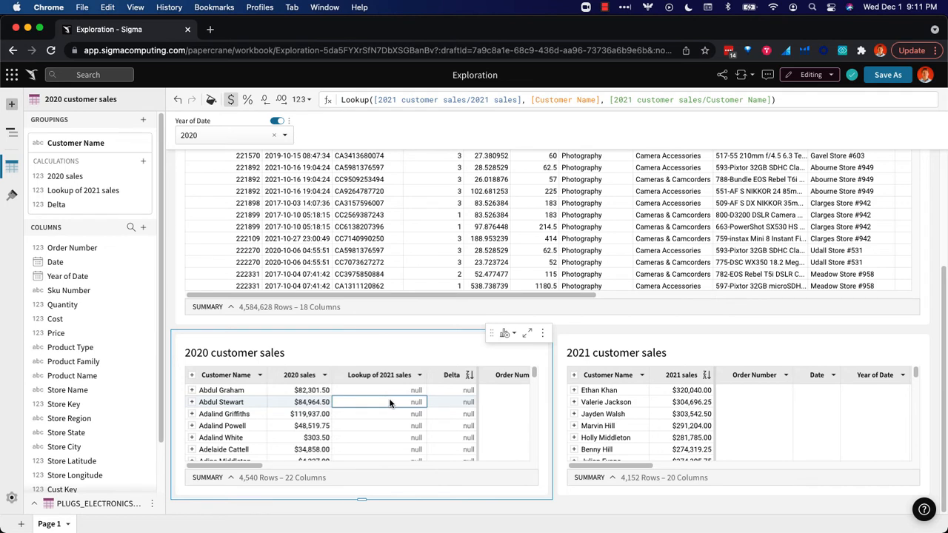
{"action": "right_click", "coordinate": [388, 402]}
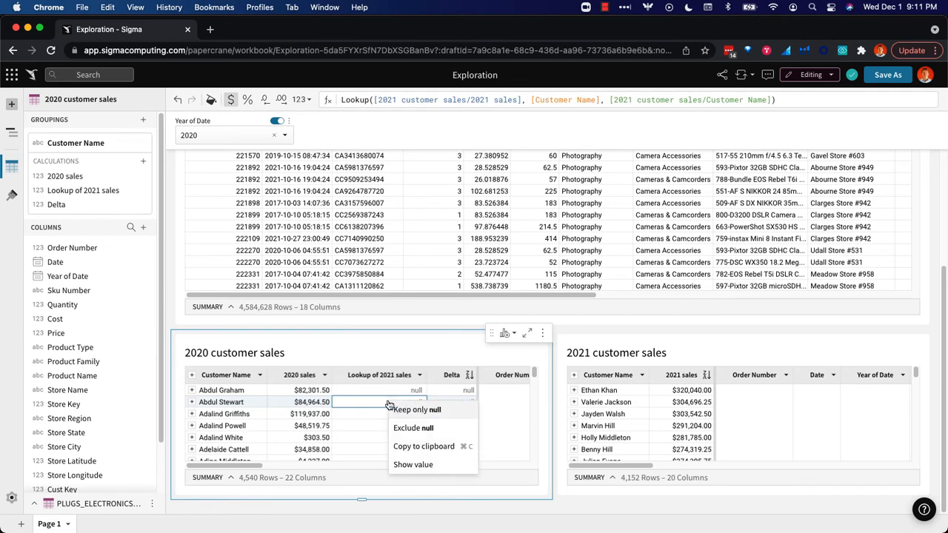
{"action": "left_click", "coordinate": [404, 409]}
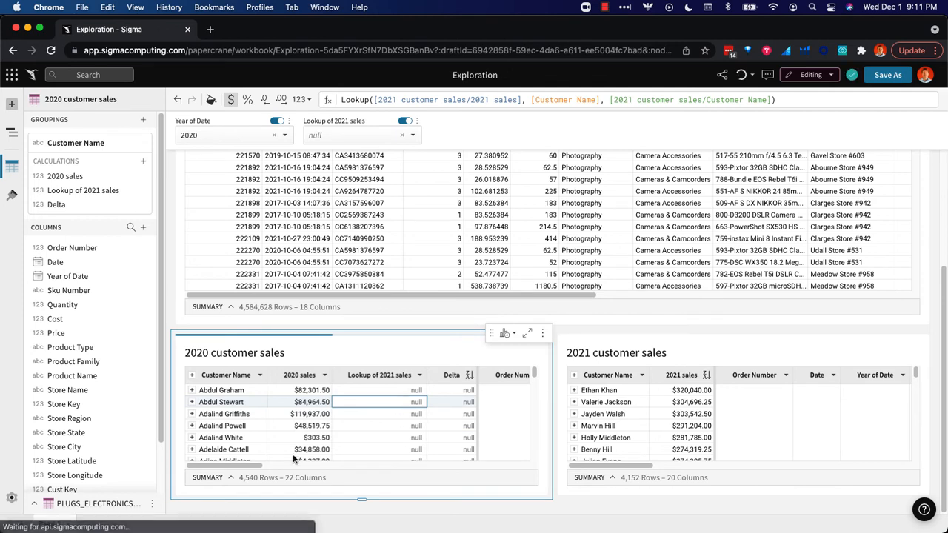